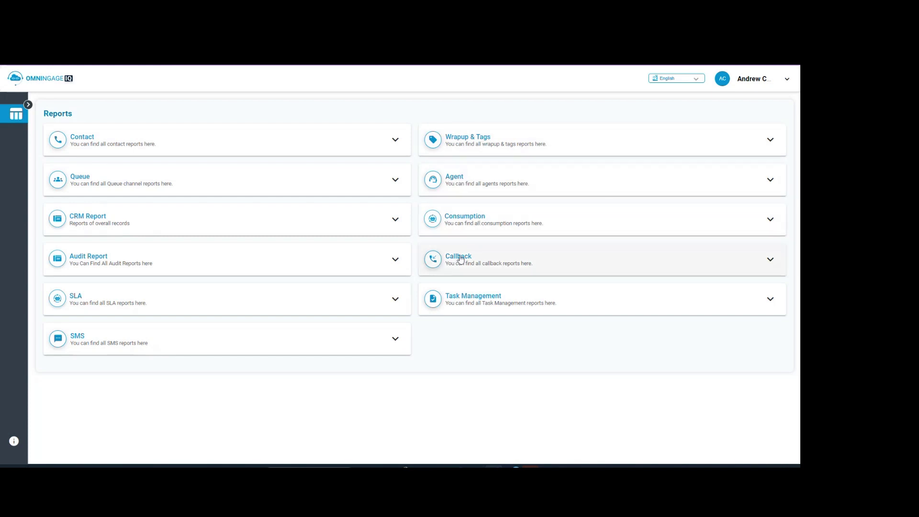
Expand the Contact card to reveal Contact Detail Summary, NON FCR and Manual Outbound Report.
click(395, 141)
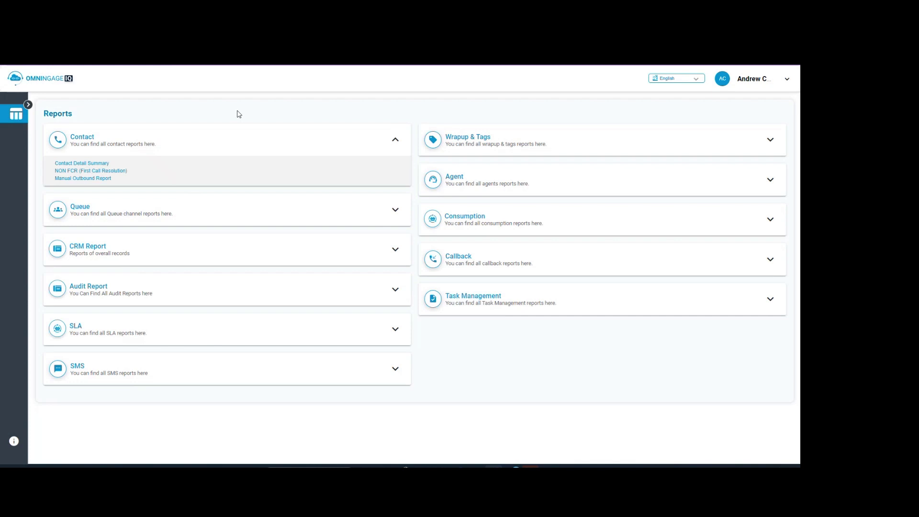
Run Contact Detail Summary for inbound contacts 01-09-23 to 20-09-23 with the selected agent.
click(84, 164)
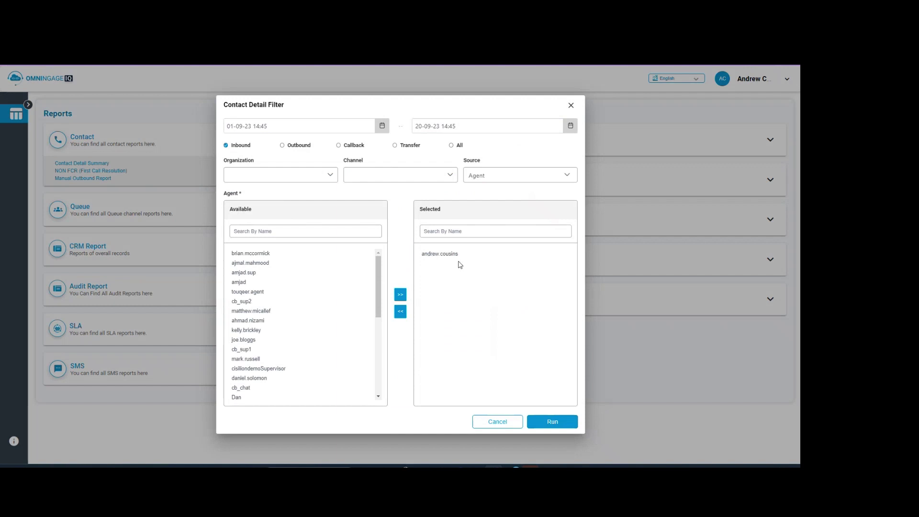
click(558, 422)
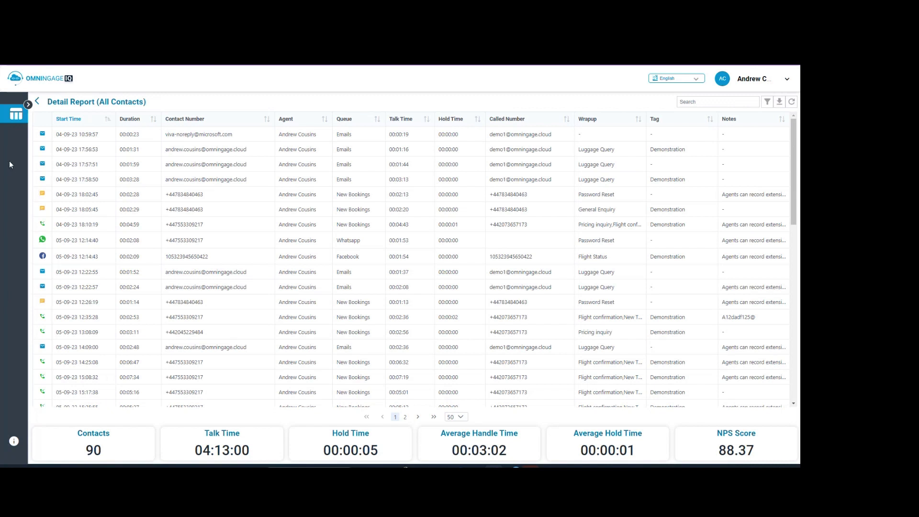
Back on the Reports overview, expand the Queue card to view its four reports, then collapse it.
click(37, 102)
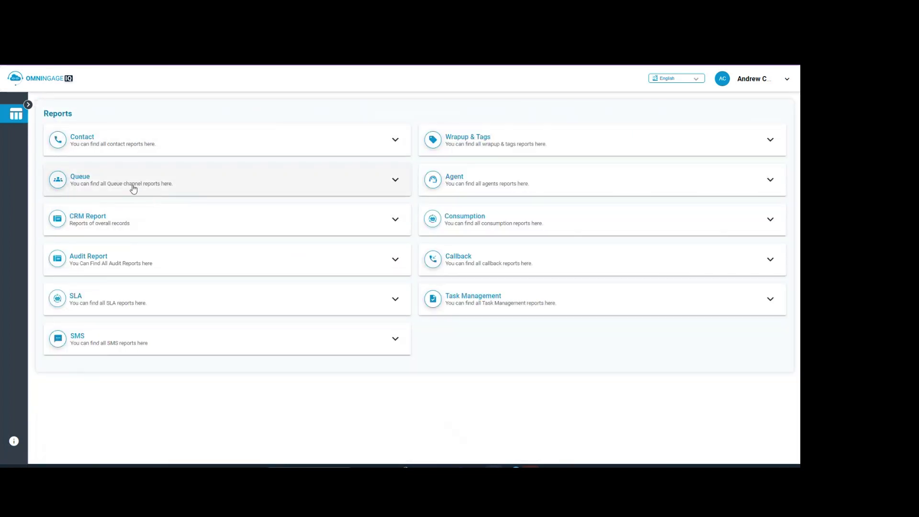
click(399, 185)
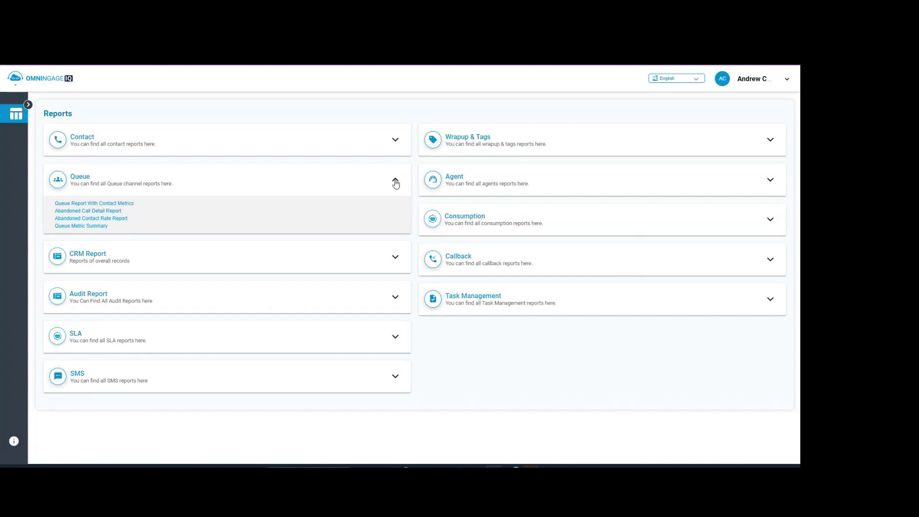
click(395, 181)
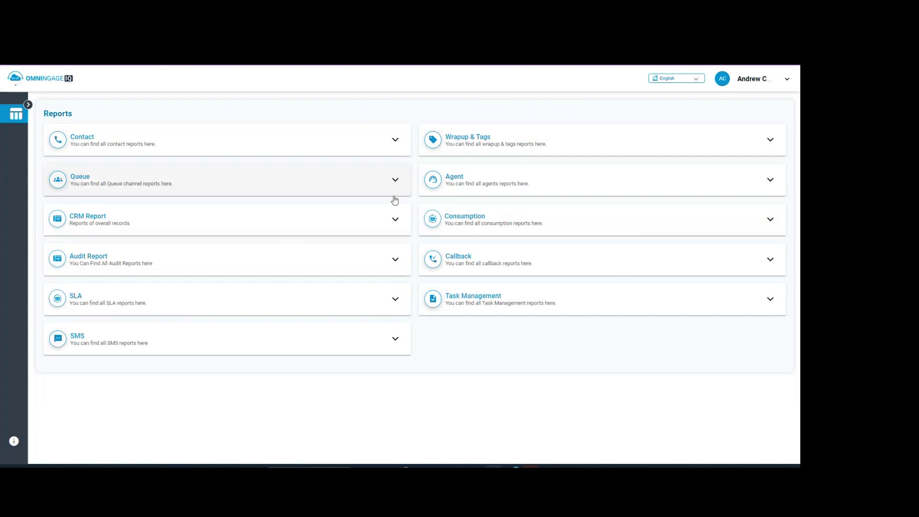
Check CRM Report Lite under CRM Report, collapse it, and expand the Audit Report card.
click(394, 220)
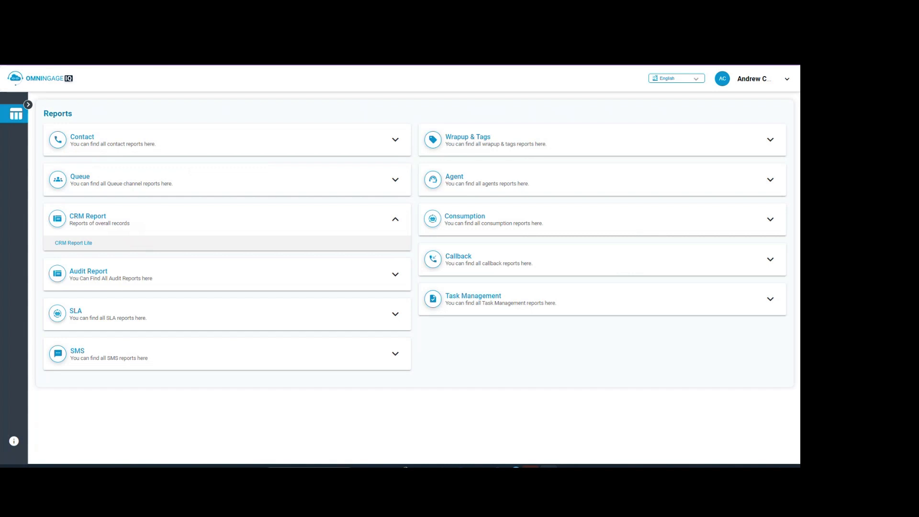
click(395, 220)
click(396, 259)
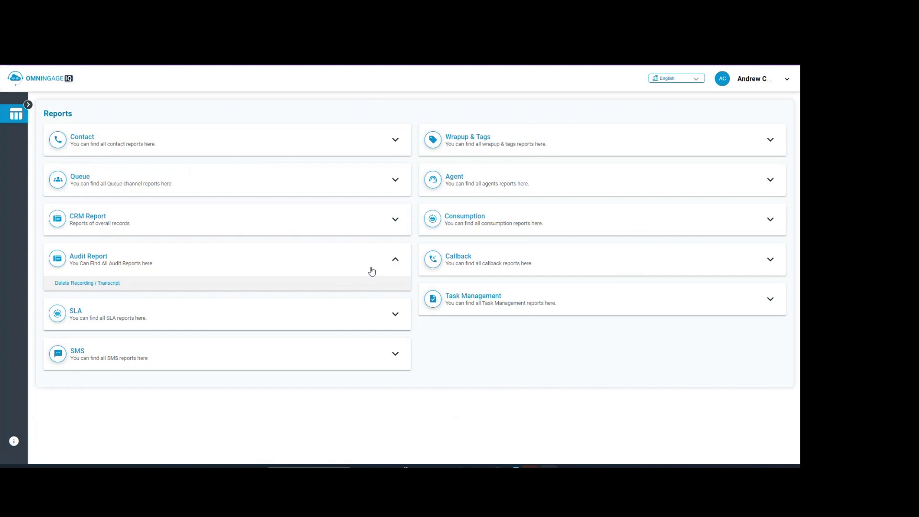
Collapse Audit Report and expand the SLA card to show the Queue SLA Report.
click(395, 259)
click(394, 301)
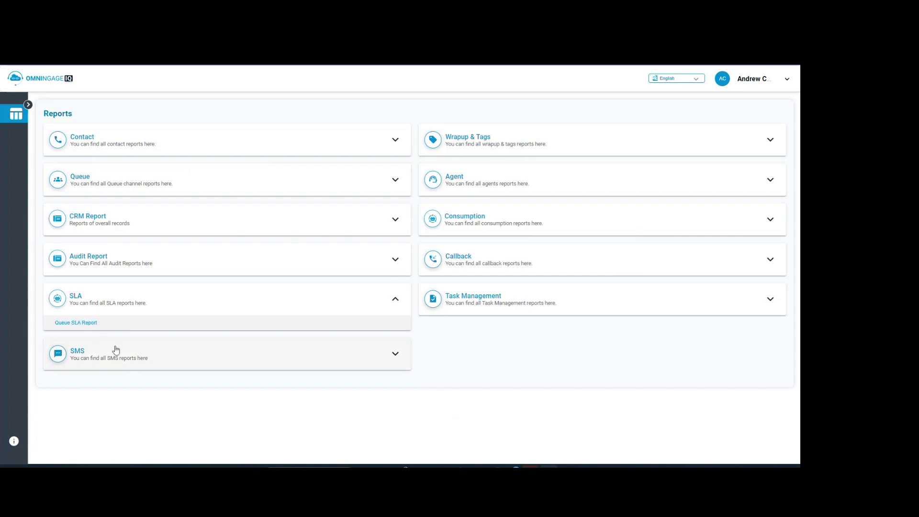
Collapse SLA and expand the Wrapup & Tags card listing its four reports.
click(395, 299)
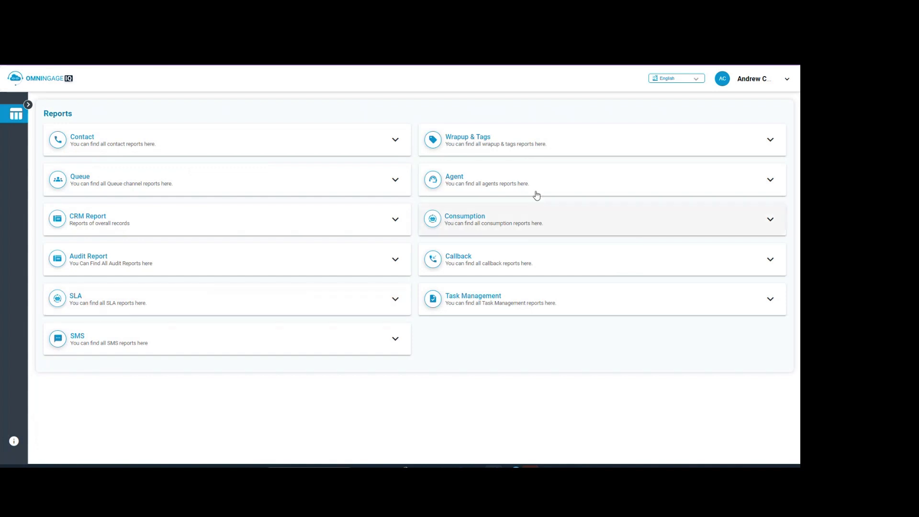
click(770, 141)
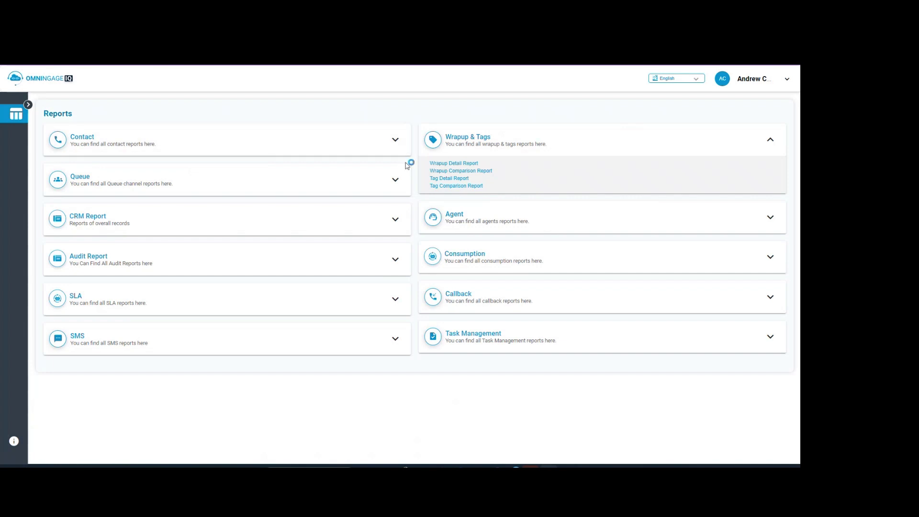
Run the Wrapup Detail Report with the chosen start date and existing filters.
click(464, 168)
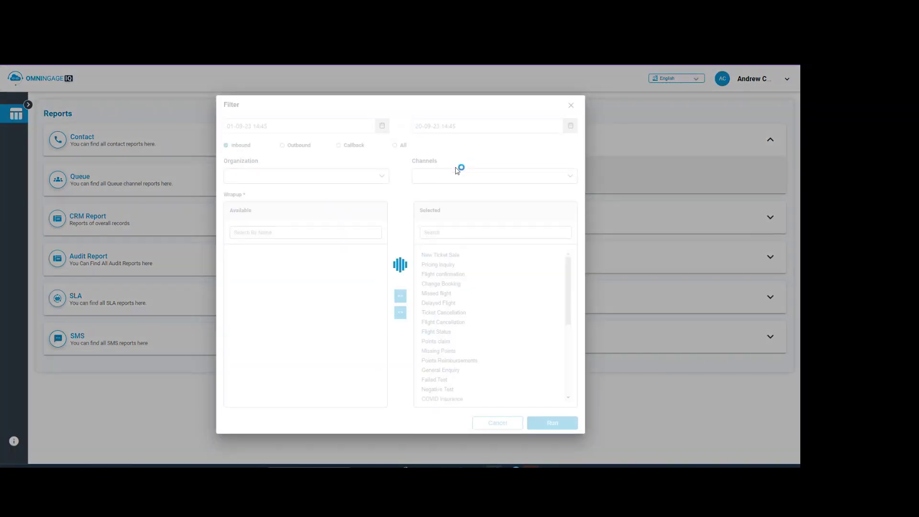
click(242, 127)
click(273, 140)
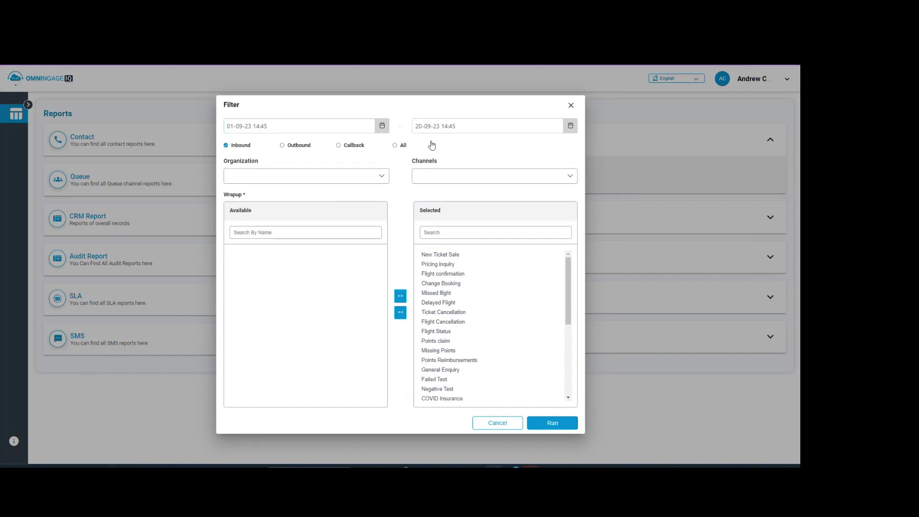
click(560, 424)
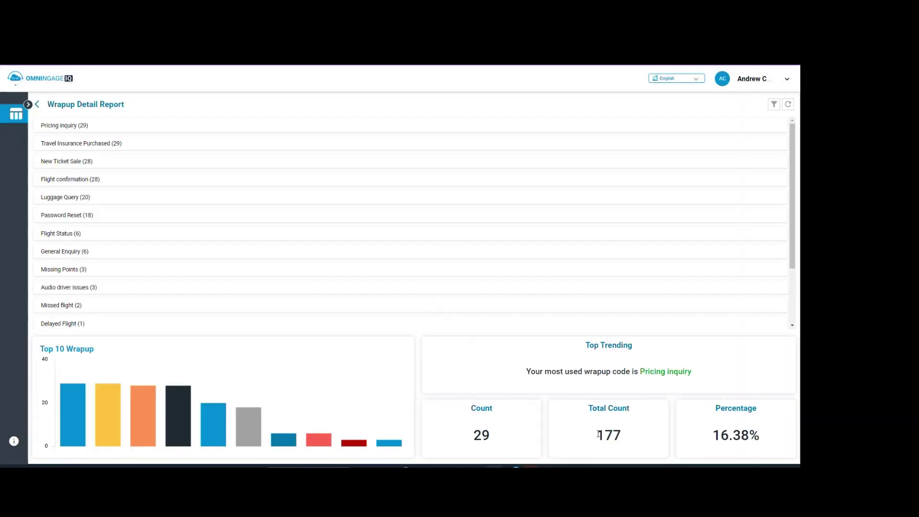
Highlight total count 177, count 29, top wrapup Pricing inquiry and its 16.38% share.
double_click(634, 438)
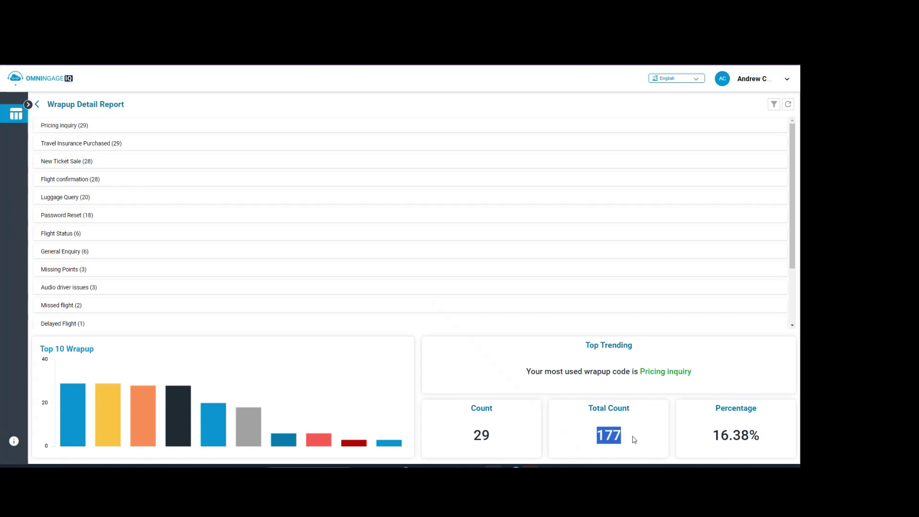
click(633, 439)
double_click(503, 440)
click(503, 439)
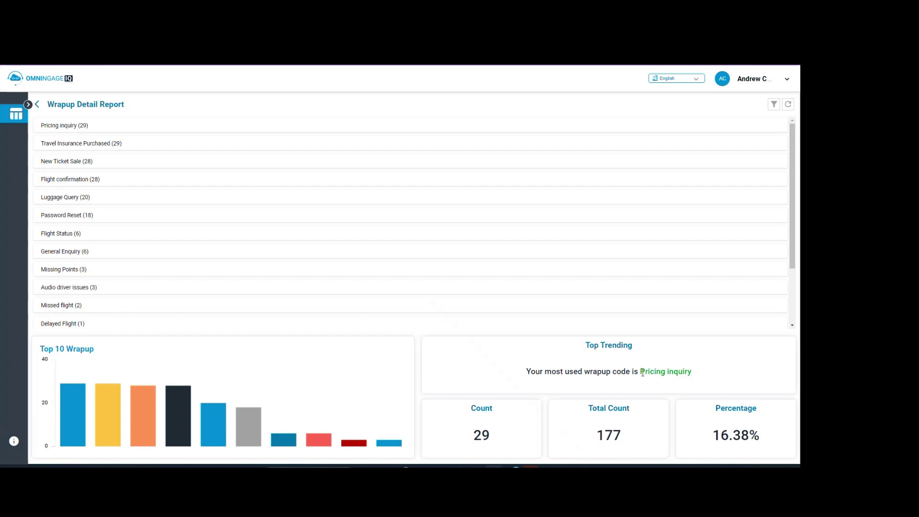
drag(641, 373, 710, 378)
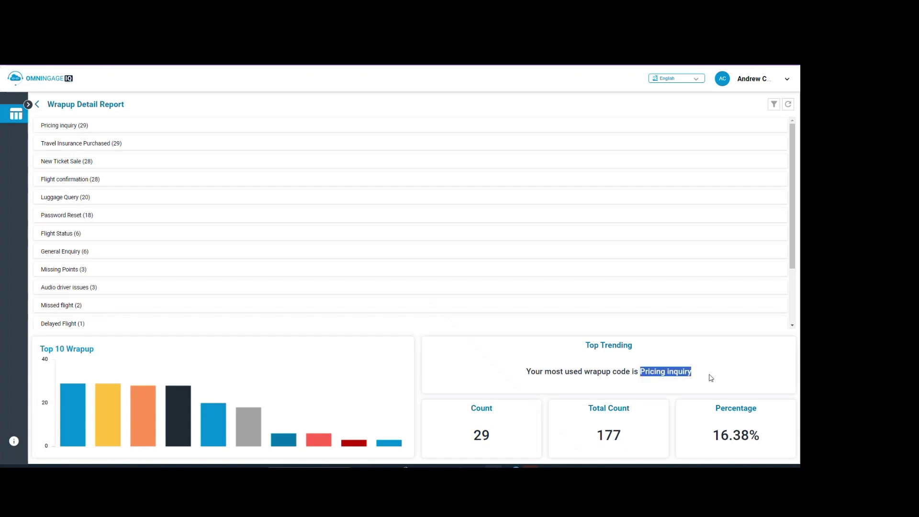
click(710, 378)
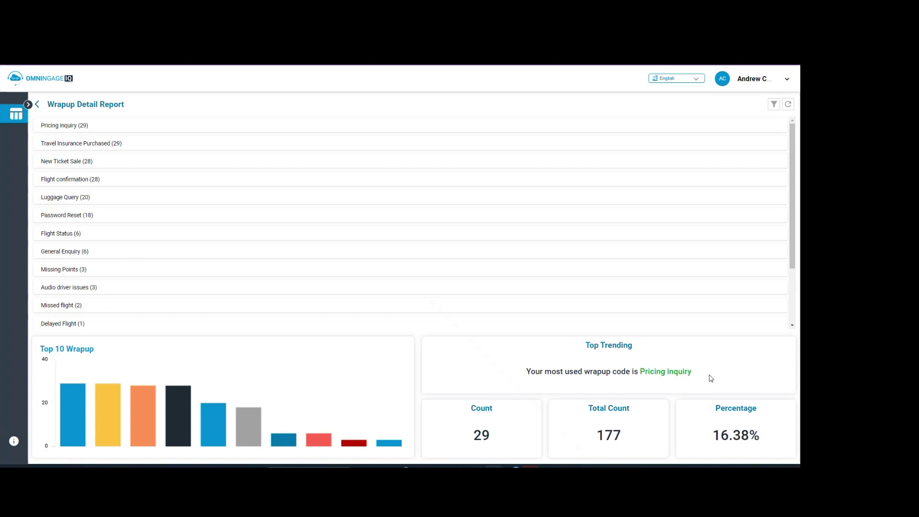
drag(712, 436, 763, 436)
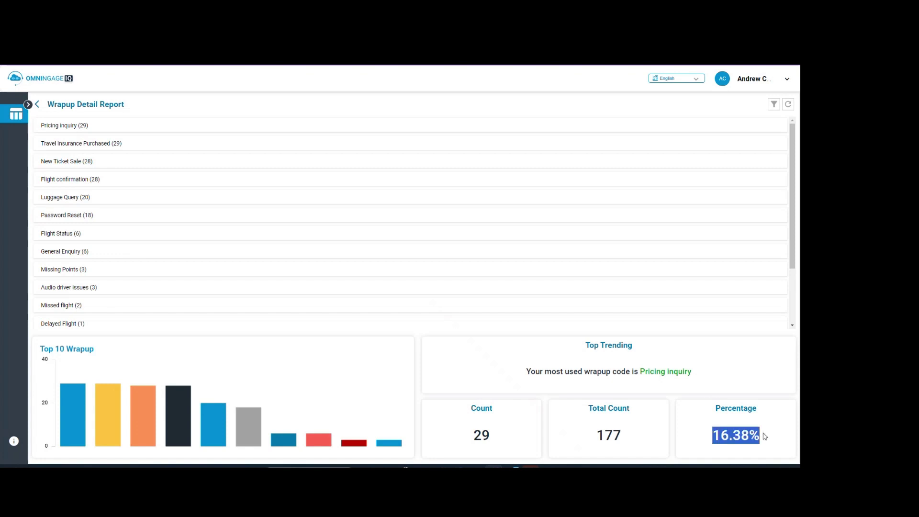
click(689, 439)
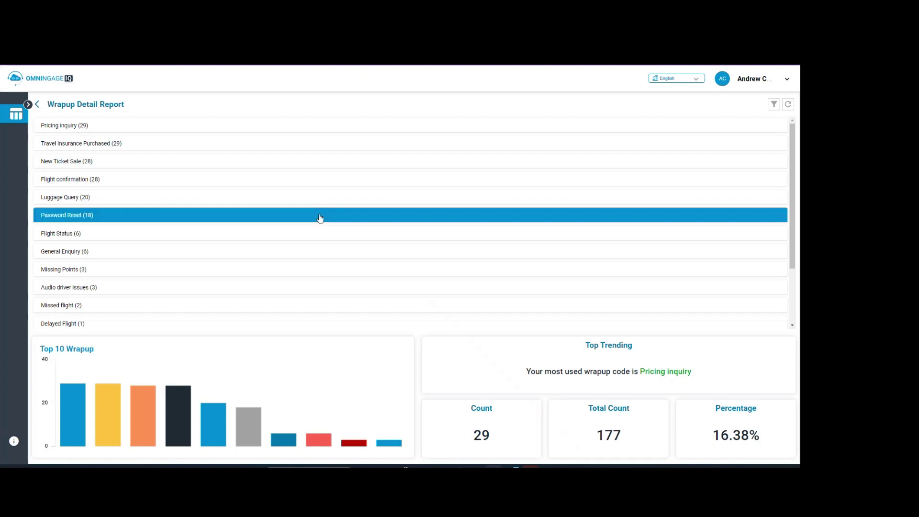
List the 29 Pricing inquiry calls and show 50 per page so all fit on one page.
click(74, 132)
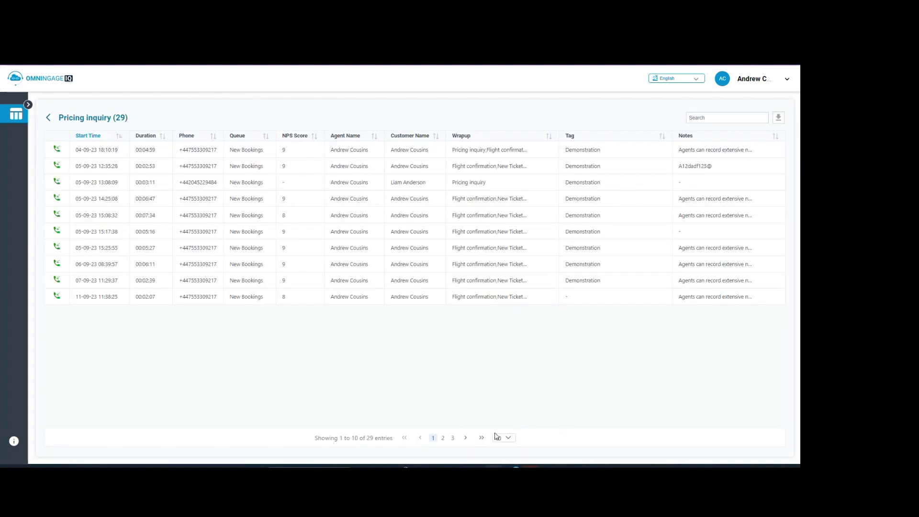
click(510, 437)
click(503, 424)
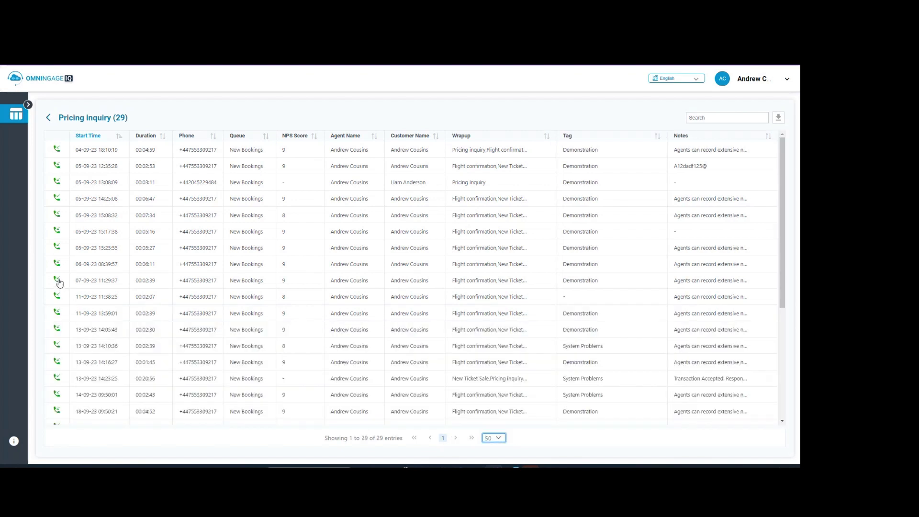
Return via the Wrapup Detail Report to the Reports overview and expand the Agent card.
click(49, 119)
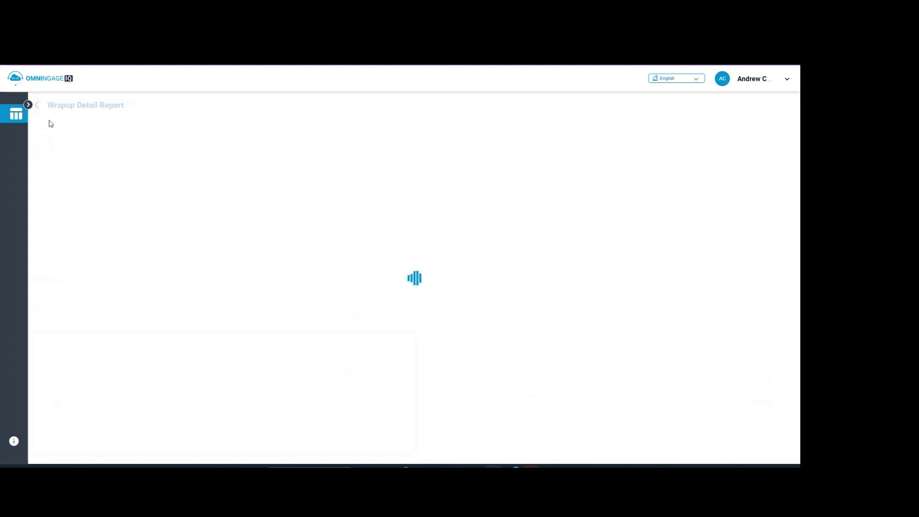
click(37, 106)
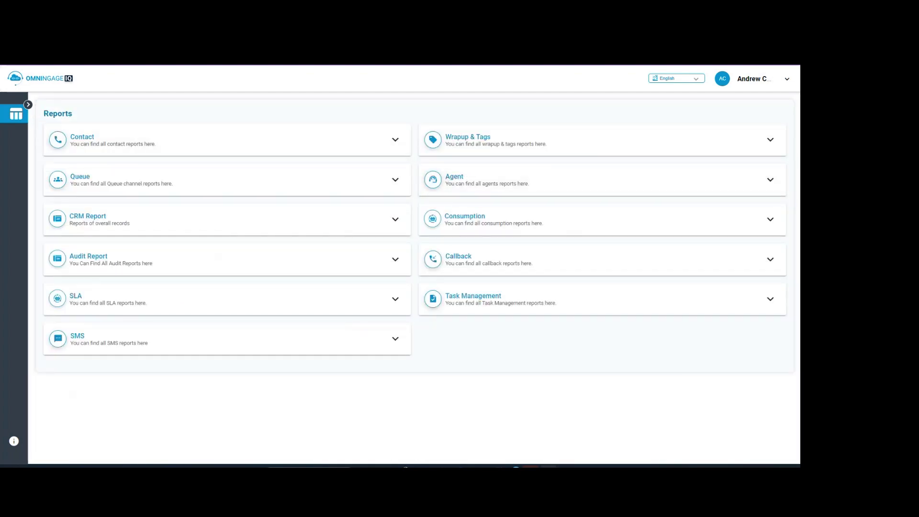
click(771, 181)
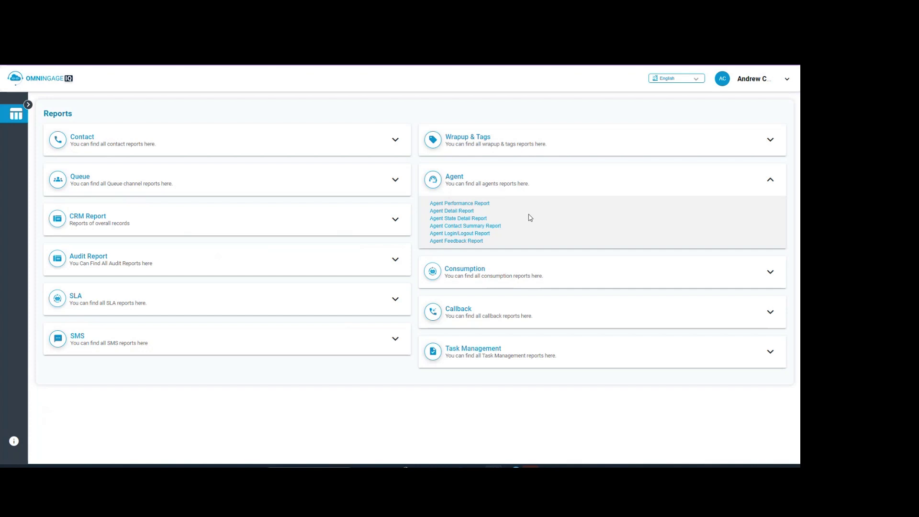
click(480, 205)
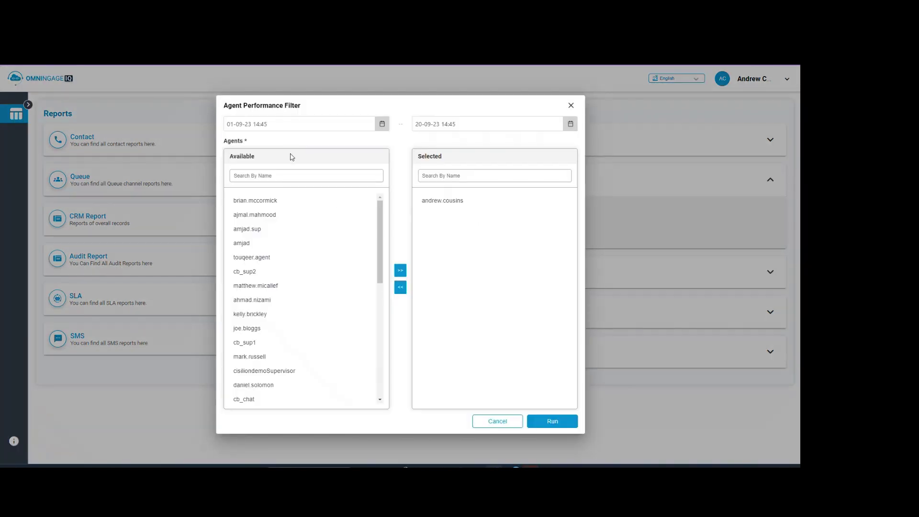
click(234, 127)
click(554, 423)
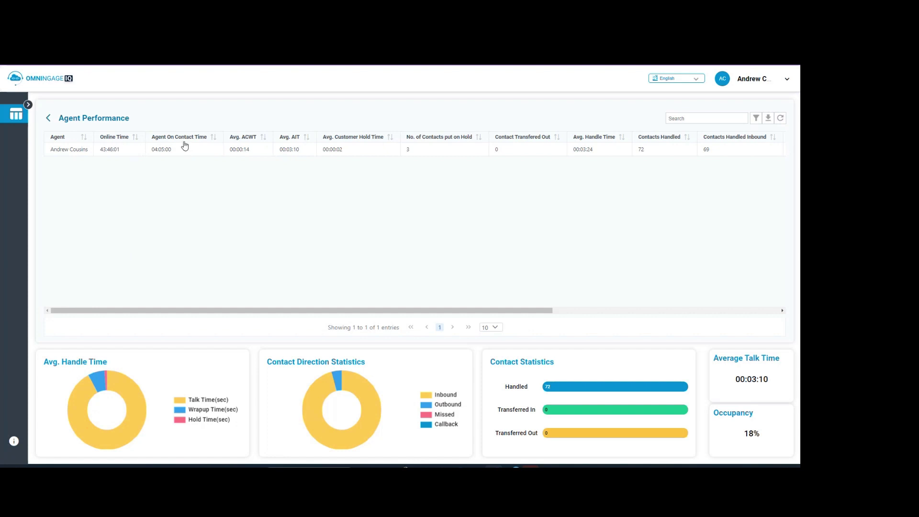
mouse_move(354, 311)
mouse_down()
mouse_move(604, 332)
mouse_move(566, 318)
mouse_up()
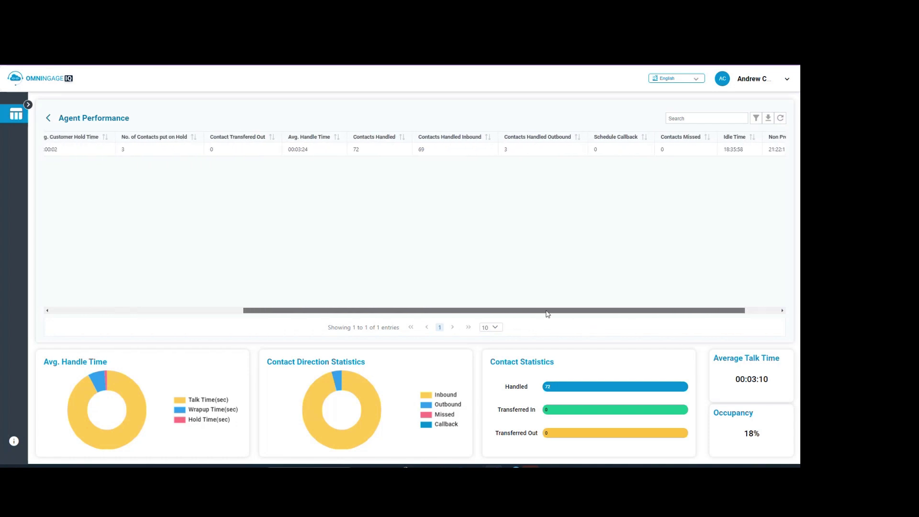
drag(511, 308, 344, 273)
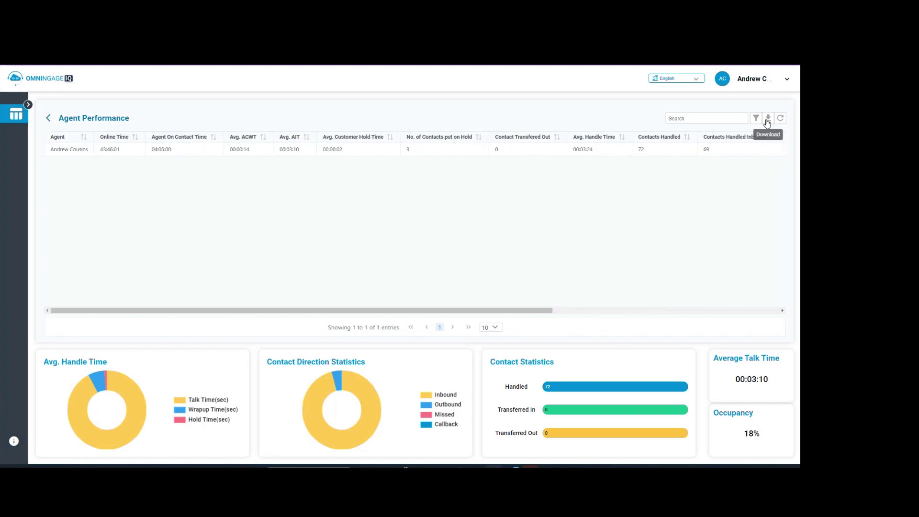
click(48, 118)
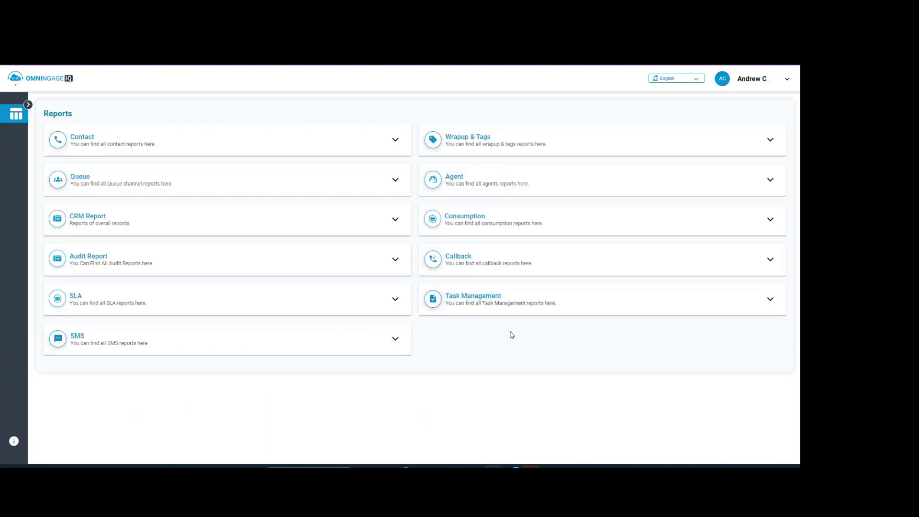